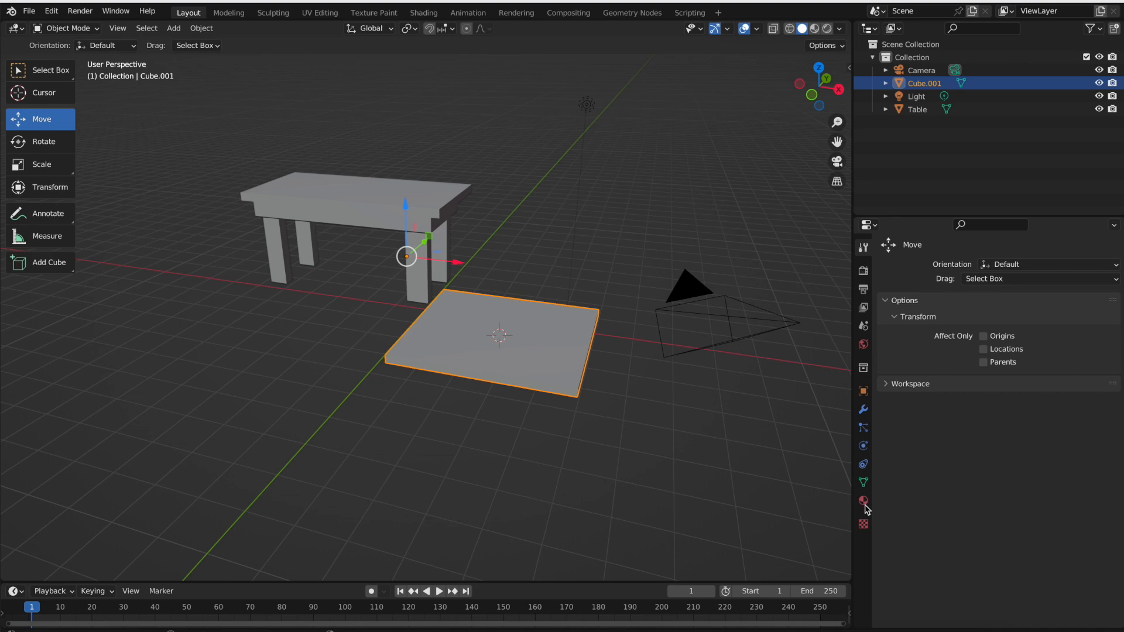
- Enter Edit Mode on the flat slab, enlarge its material slot list, and add a second slot with a new material
{"action": "left_click", "coordinate": [67, 30]}
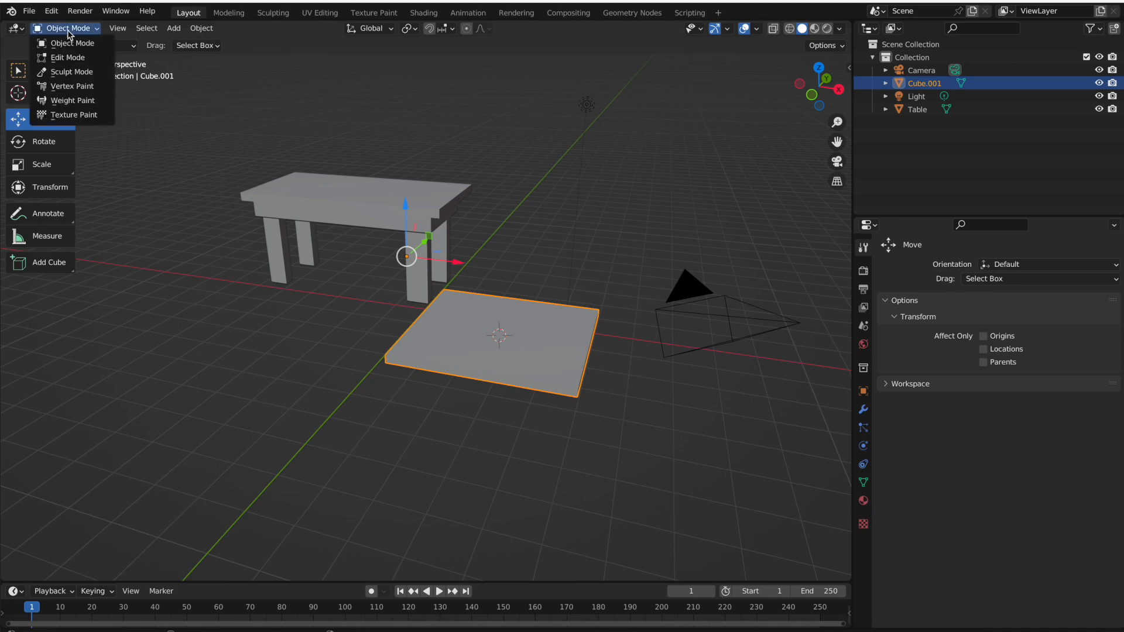
{"action": "left_click", "coordinate": [69, 57]}
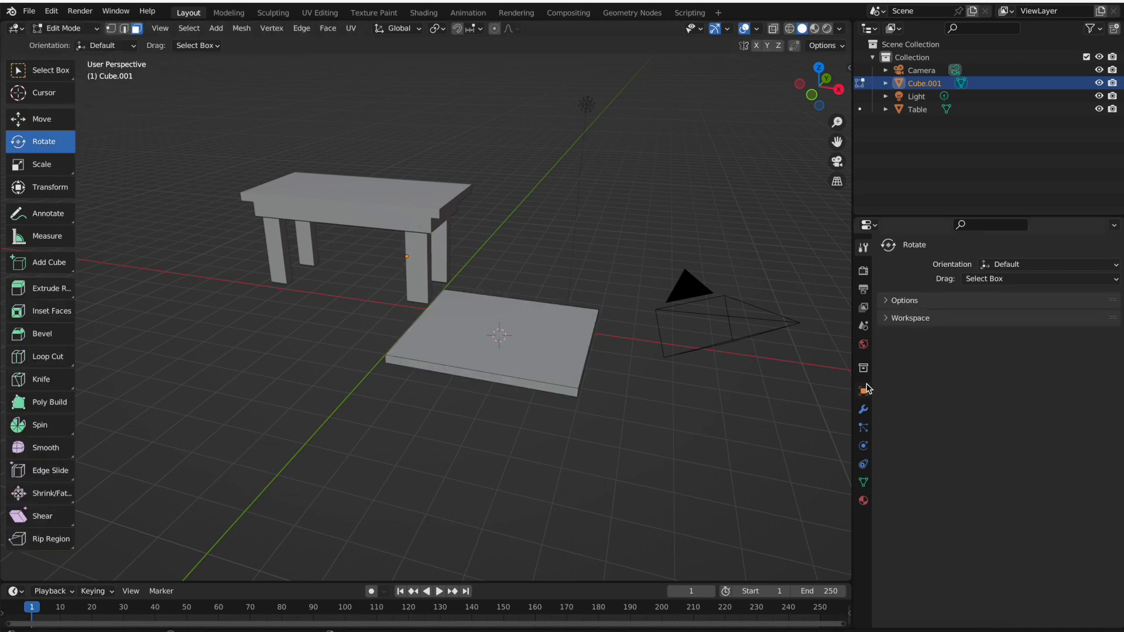
{"action": "left_click", "coordinate": [862, 501]}
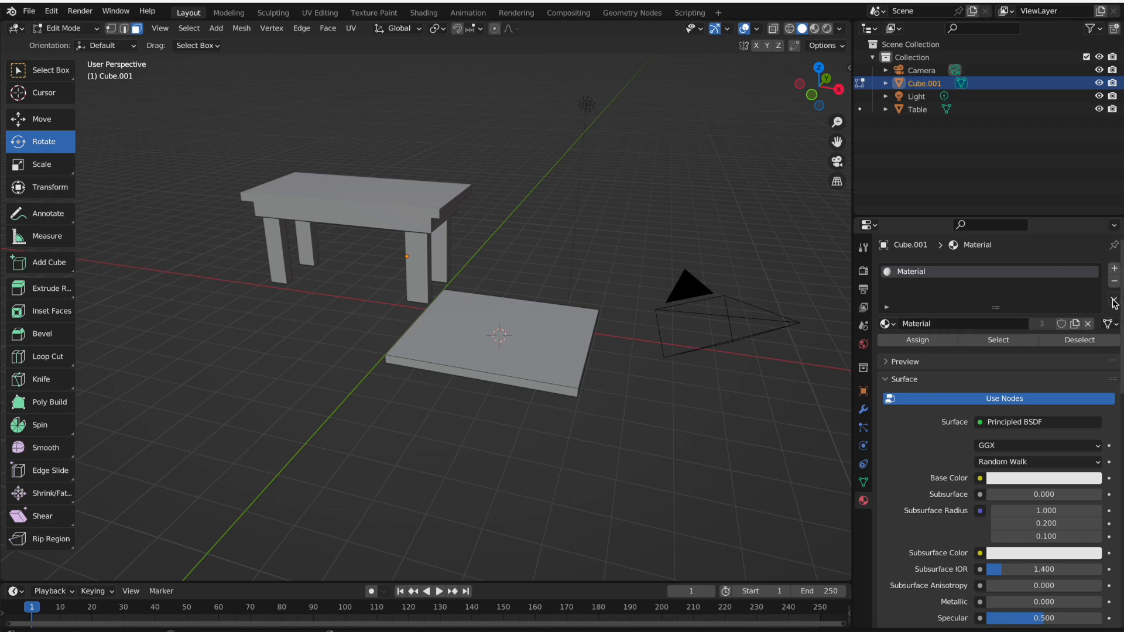
{"action": "left_click_drag", "start_coordinate": [997, 307], "coordinate": [1006, 357]}
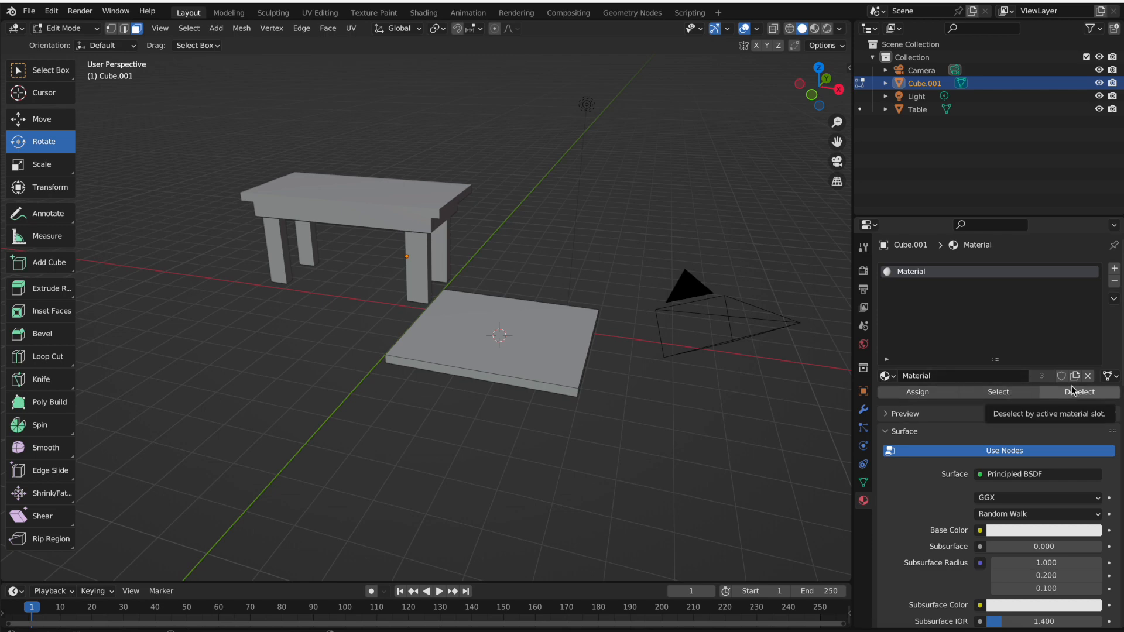
{"action": "left_click", "coordinate": [886, 415]}
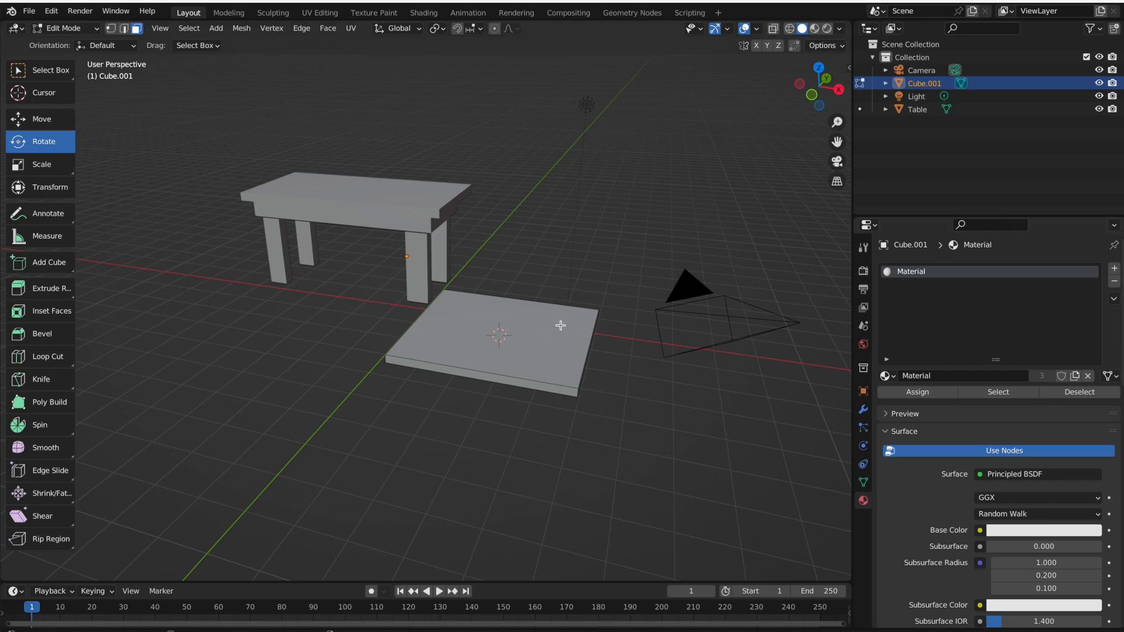
{"action": "left_click", "coordinate": [1115, 269]}
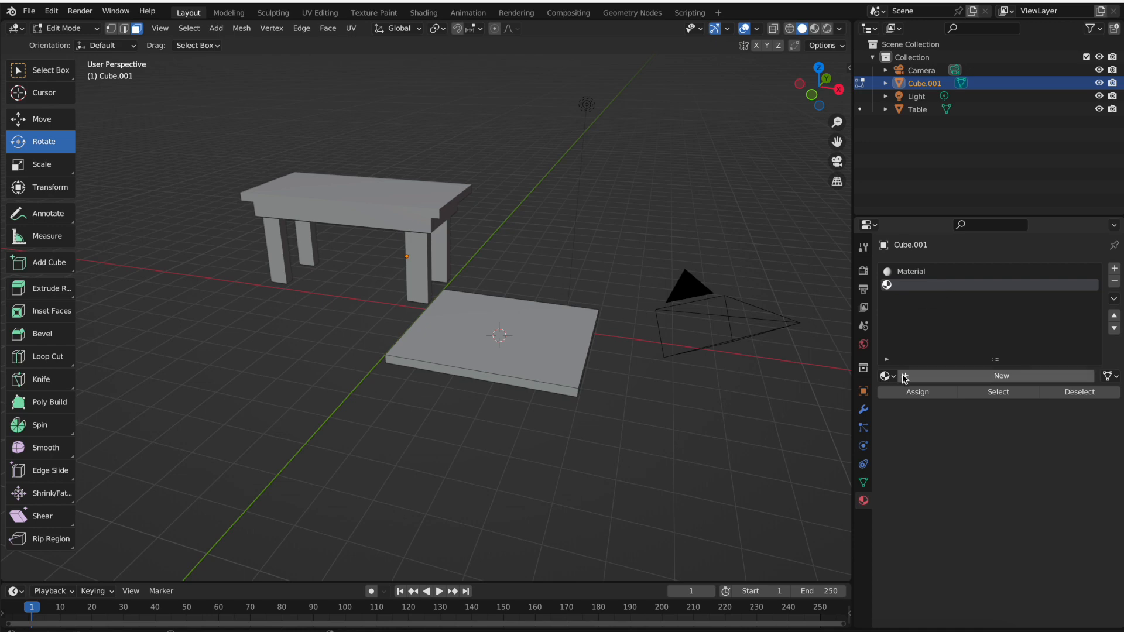
{"action": "left_click", "coordinate": [931, 376]}
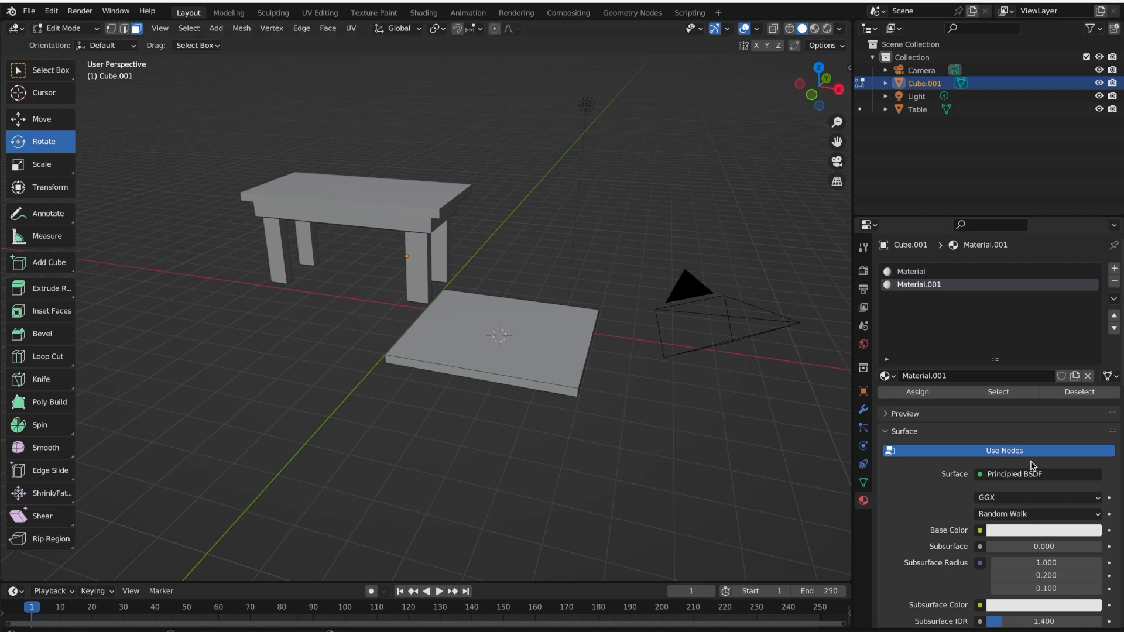
- Render the image to check the slab's current appearance, and close the render result
{"action": "left_click", "coordinate": [81, 12]}
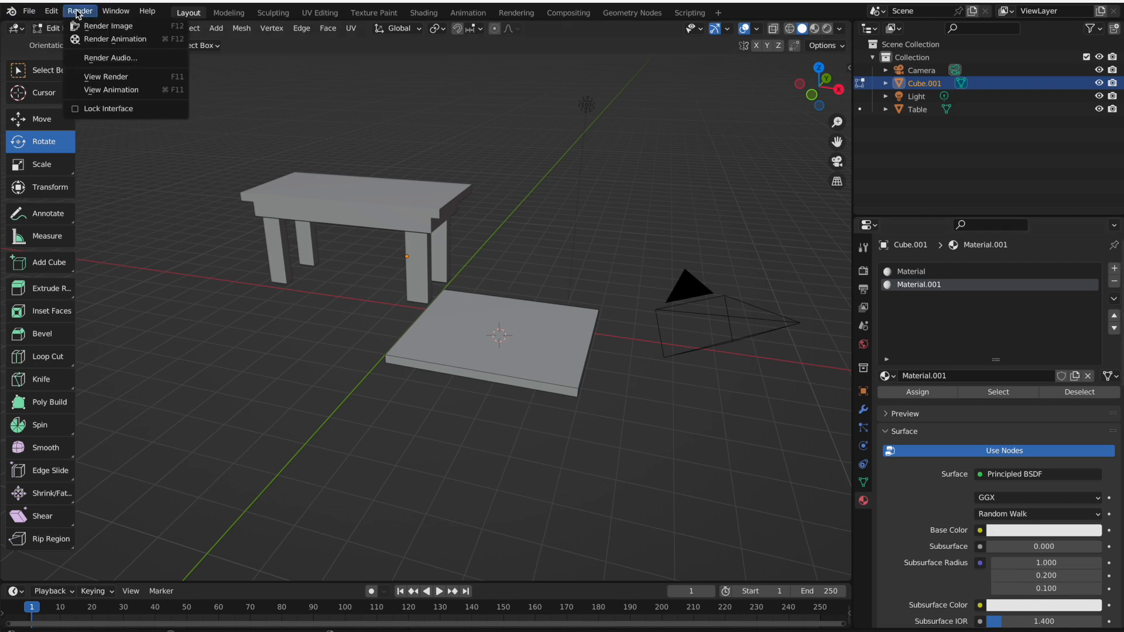
{"action": "left_click", "coordinate": [85, 26]}
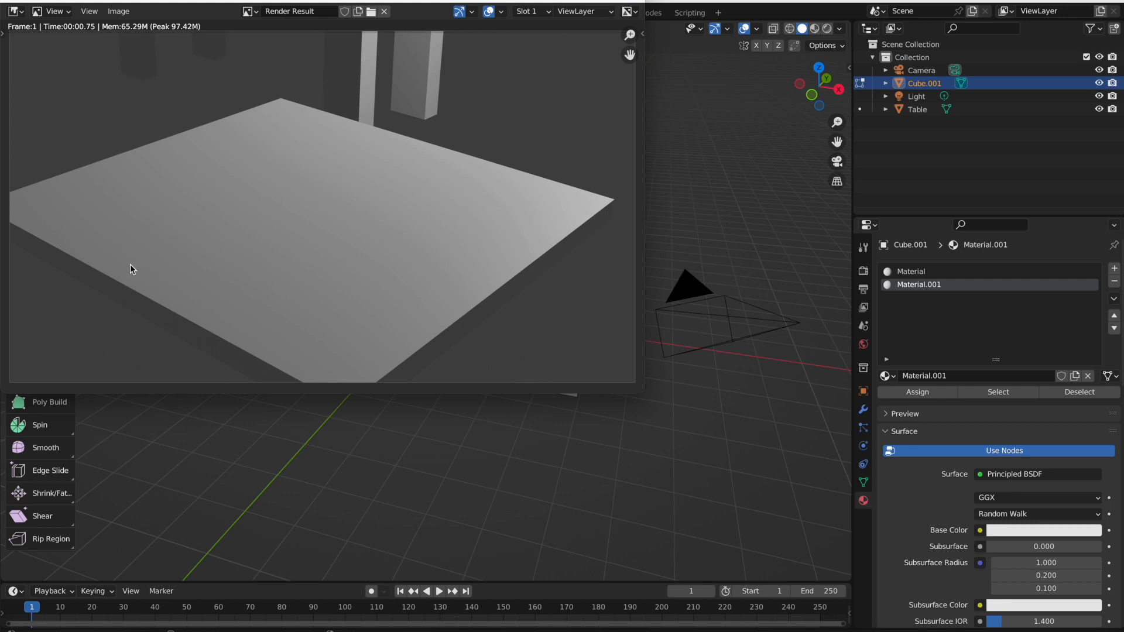
{"action": "left_click", "coordinate": [9, 1]}
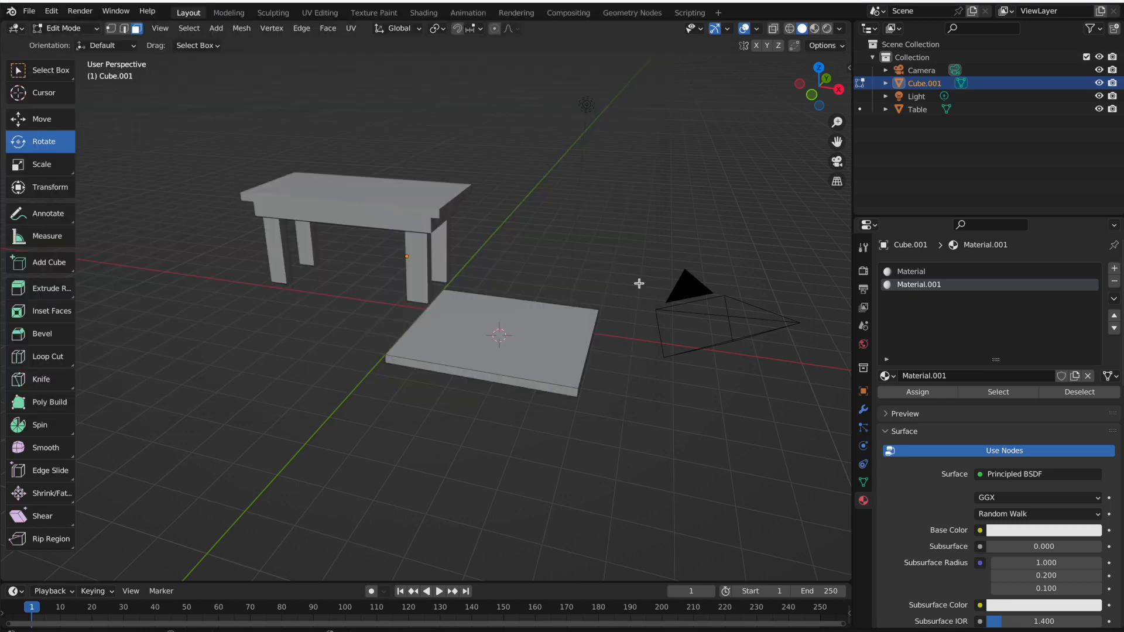
- Set the new material's base color to a bright pink
{"action": "scroll", "coordinate": [952, 507], "scroll_direction": "down", "scroll_amount": 3}
{"action": "scroll", "coordinate": [953, 507], "scroll_direction": "down", "scroll_amount": 1}
{"action": "left_click", "coordinate": [1030, 450]}
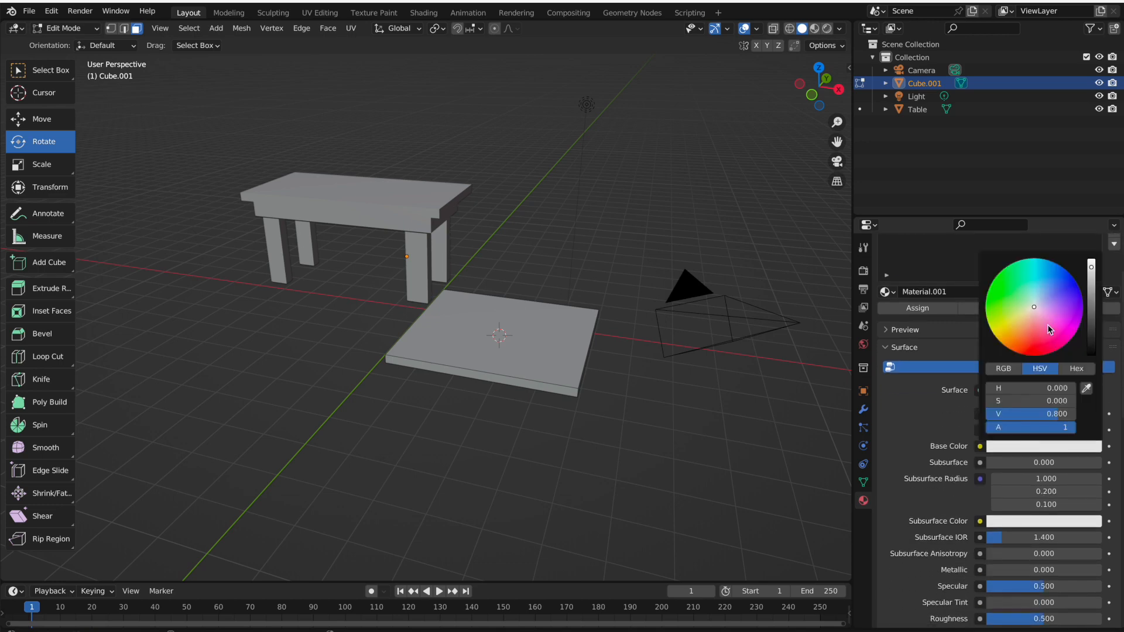
{"action": "left_click_drag", "start_coordinate": [1050, 328], "coordinate": [1049, 338]}
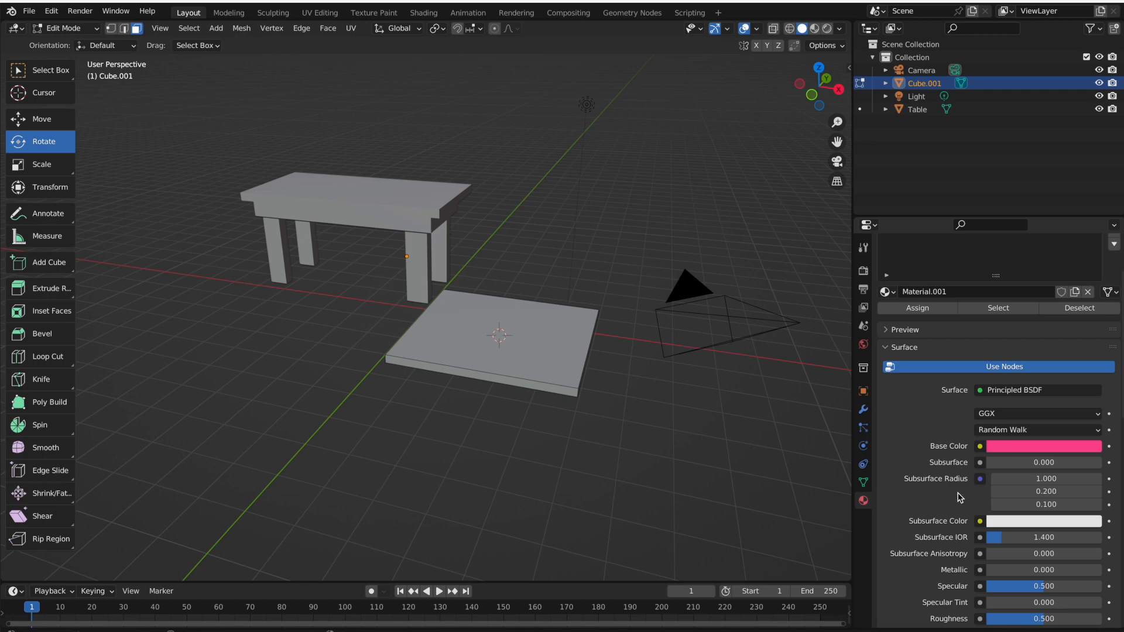
- Set the pink material's Metallic and Specular values to 0.75 each
{"action": "scroll", "coordinate": [960, 498], "scroll_direction": "down", "scroll_amount": 3}
{"action": "scroll", "coordinate": [958, 493], "scroll_direction": "down", "scroll_amount": 3}
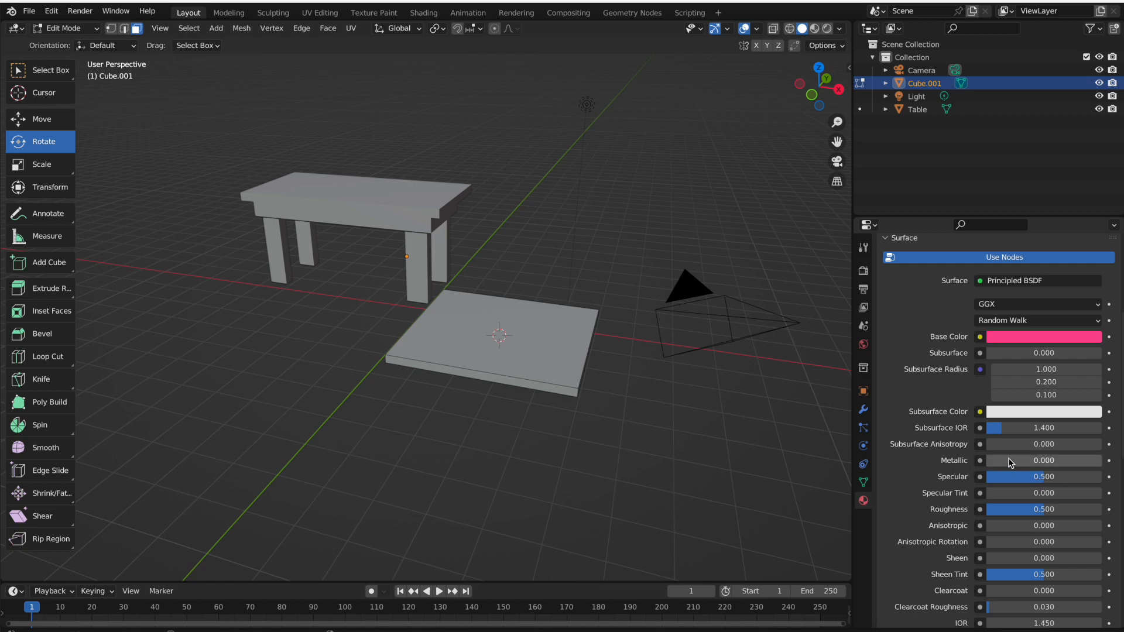
{"action": "left_click", "coordinate": [1021, 462]}
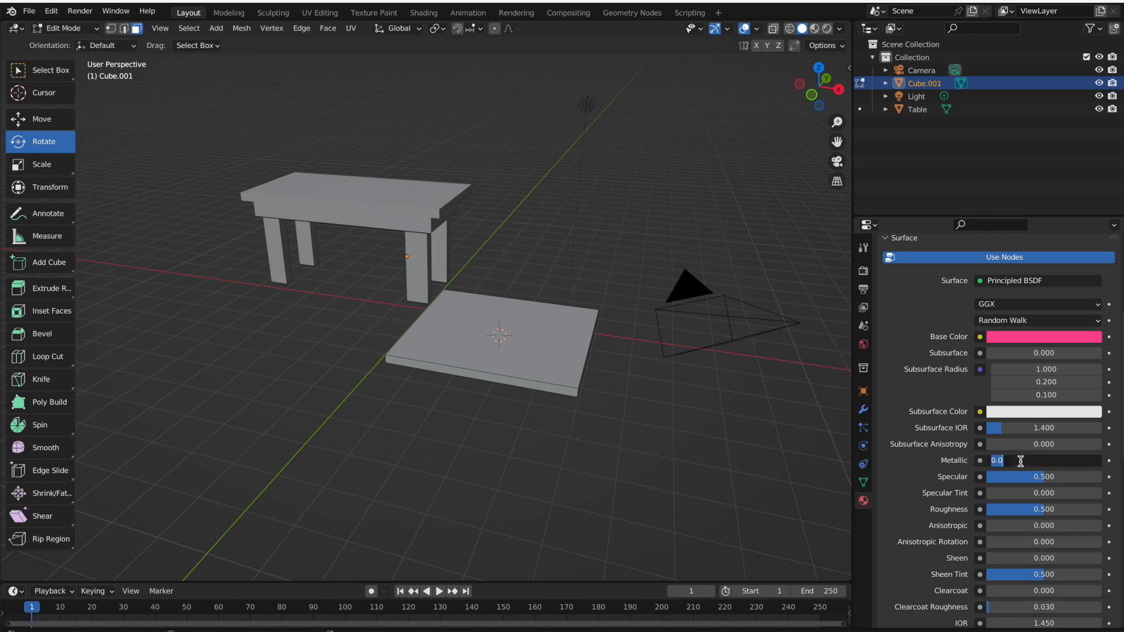
{"action": "type", "text": "0.75"}
{"action": "key", "text": "Return"}
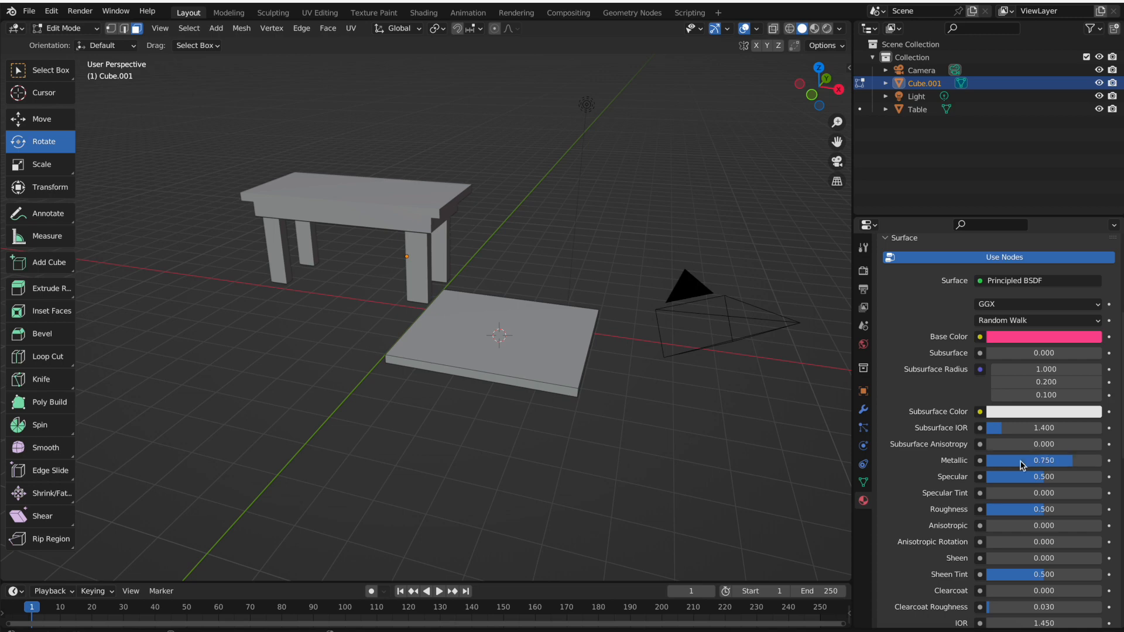
{"action": "left_click", "coordinate": [1041, 479]}
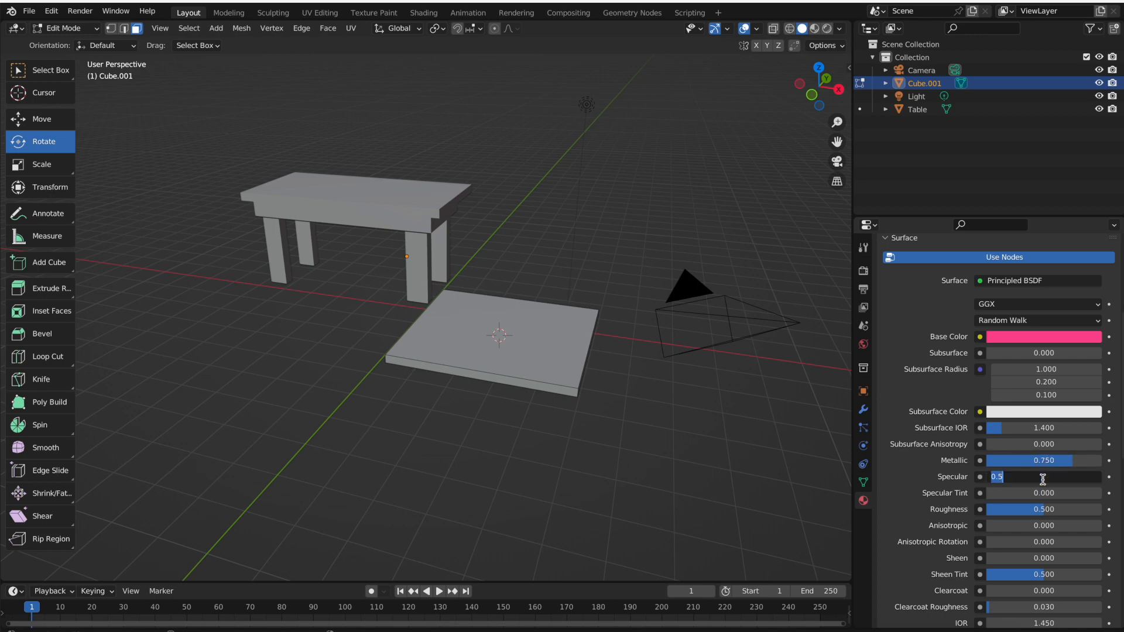
{"action": "key", "text": "BackSpace"}
{"action": "type", "text": "75"}
{"action": "key", "text": "Return"}
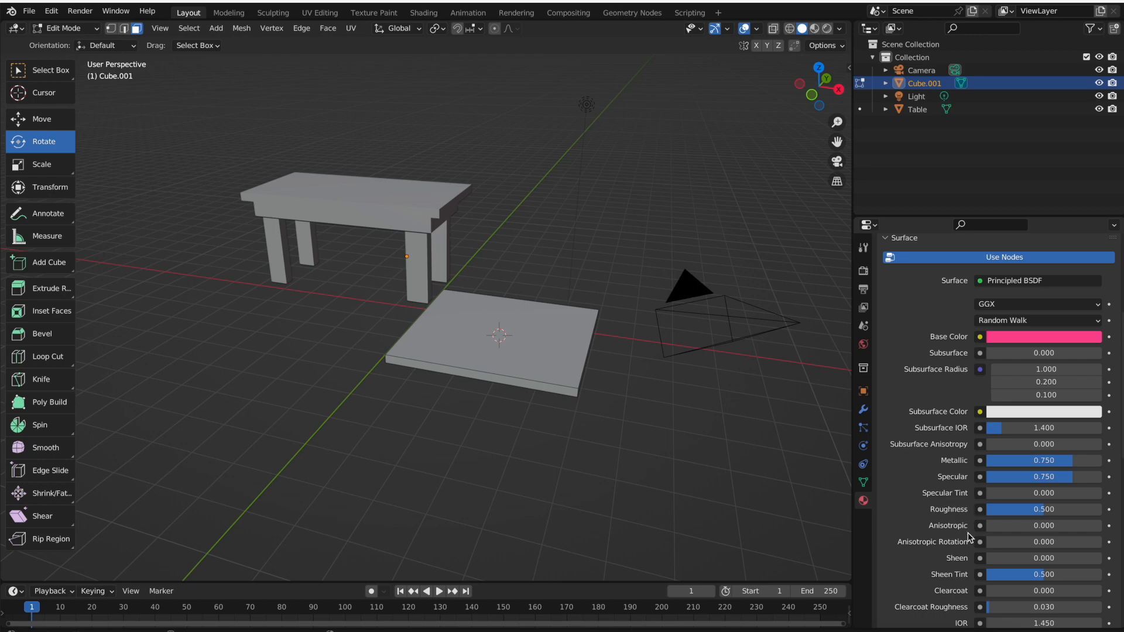
- Set the pink material's Clearcoat to 0.5
{"action": "scroll", "coordinate": [952, 558], "scroll_direction": "down", "scroll_amount": 2}
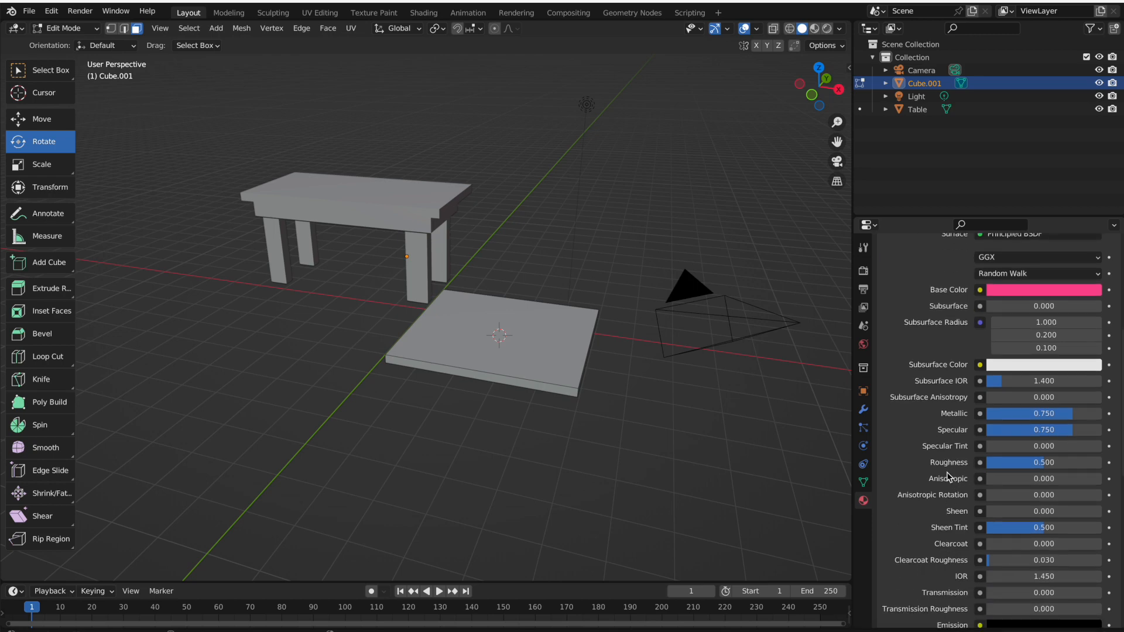
{"action": "scroll", "coordinate": [943, 590], "scroll_direction": "down", "scroll_amount": 2}
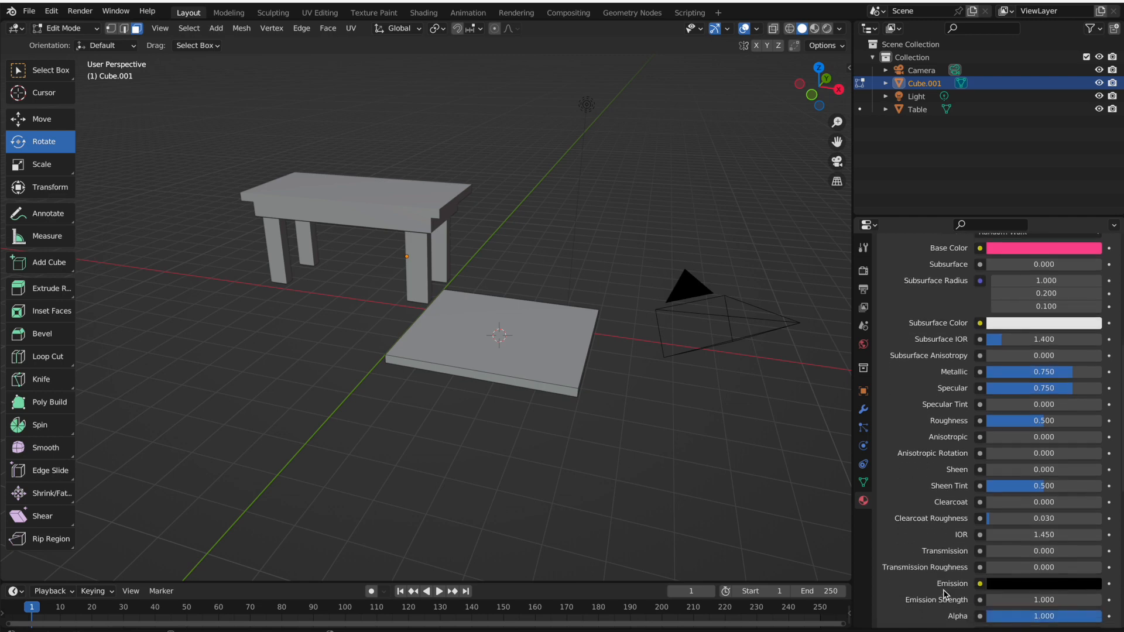
{"action": "left_click", "coordinate": [1022, 505]}
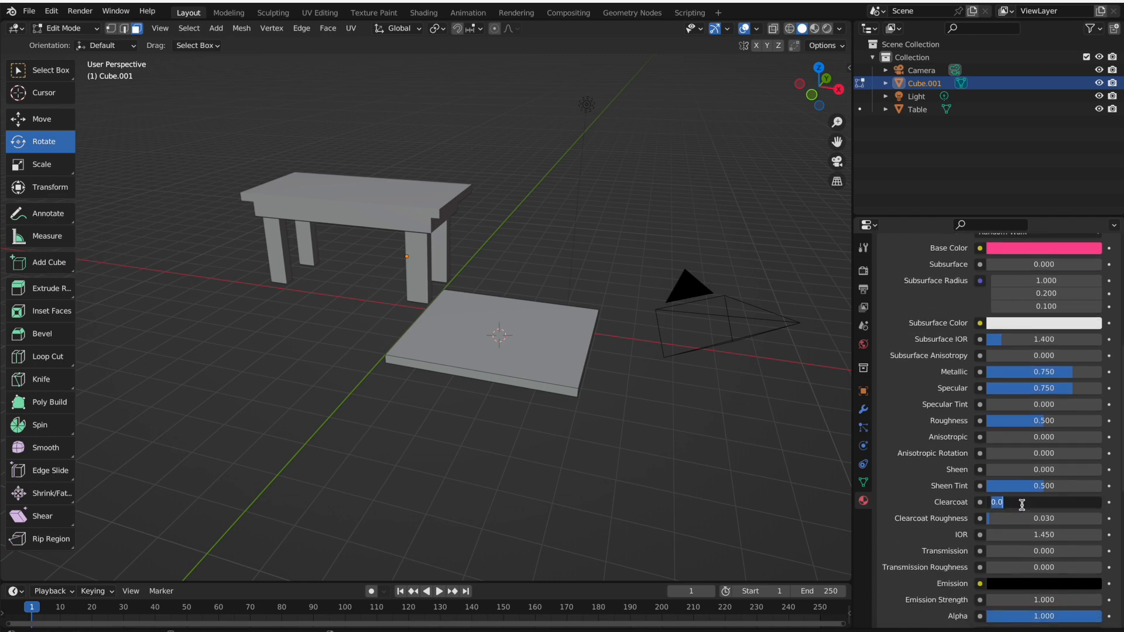
{"action": "type", "text": ".5"}
{"action": "key", "text": "Return"}
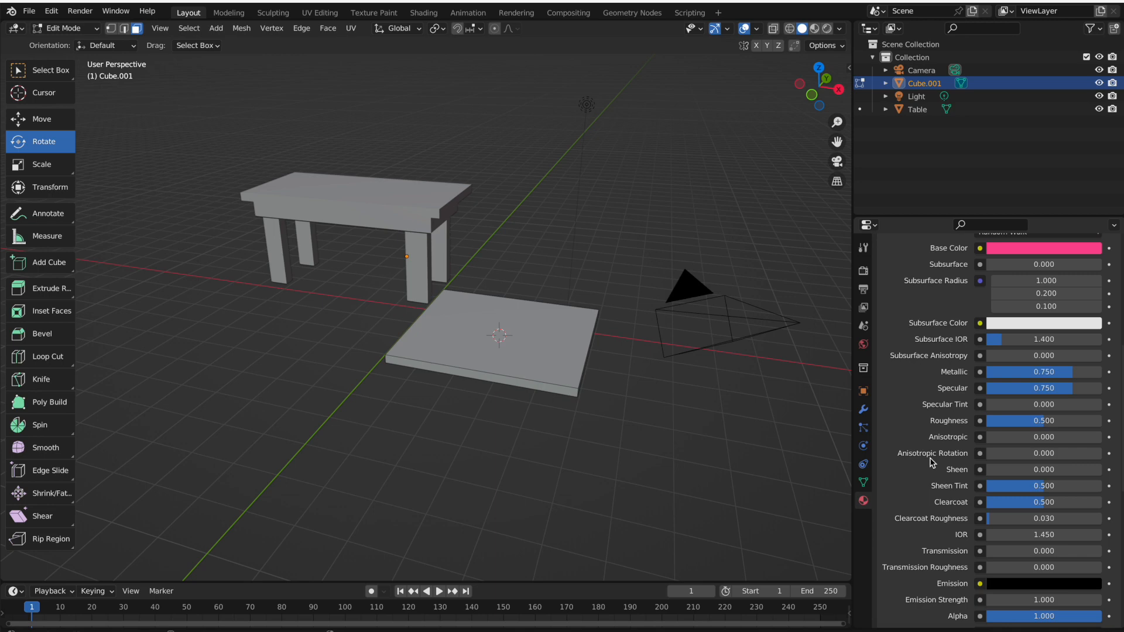
- Look through the material's remaining volume, blend and shadow settings, and collapse the Viewport Display section
{"action": "scroll", "coordinate": [932, 480], "scroll_direction": "down", "scroll_amount": 4}
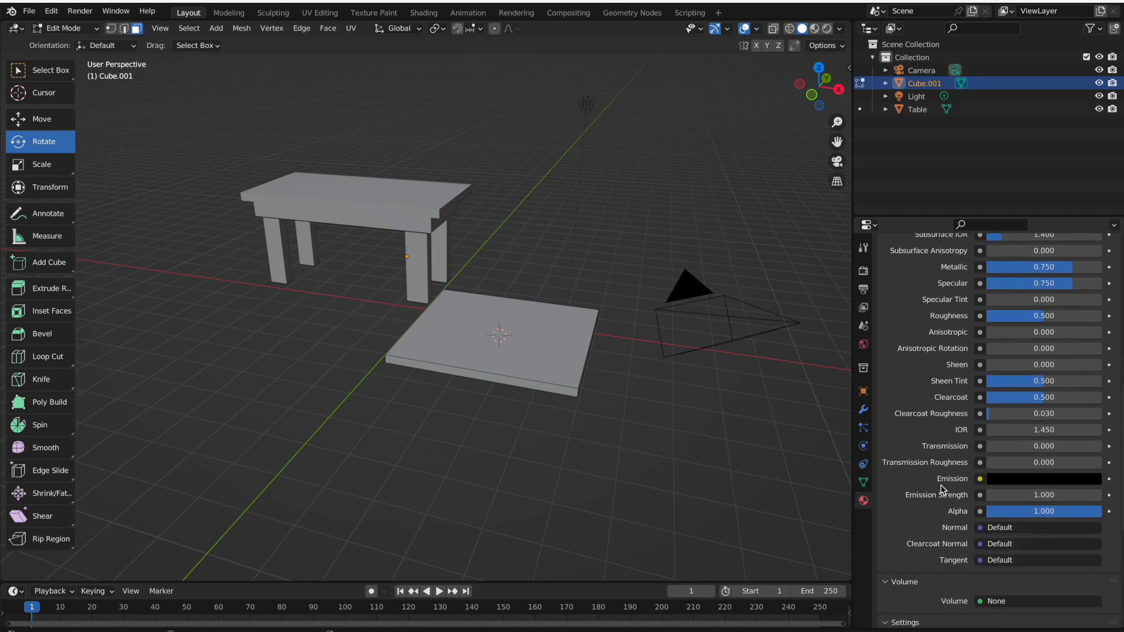
{"action": "scroll", "coordinate": [941, 489], "scroll_direction": "down", "scroll_amount": 7}
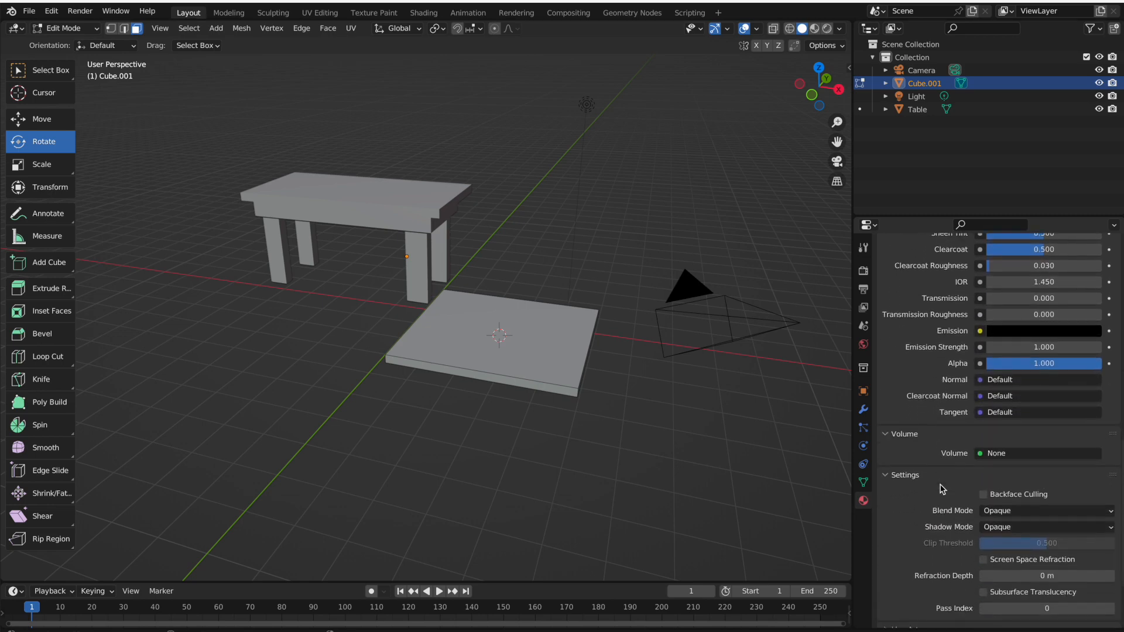
{"action": "scroll", "coordinate": [941, 489], "scroll_direction": "up", "scroll_amount": 4}
{"action": "scroll", "coordinate": [940, 489], "scroll_direction": "down", "scroll_amount": 7}
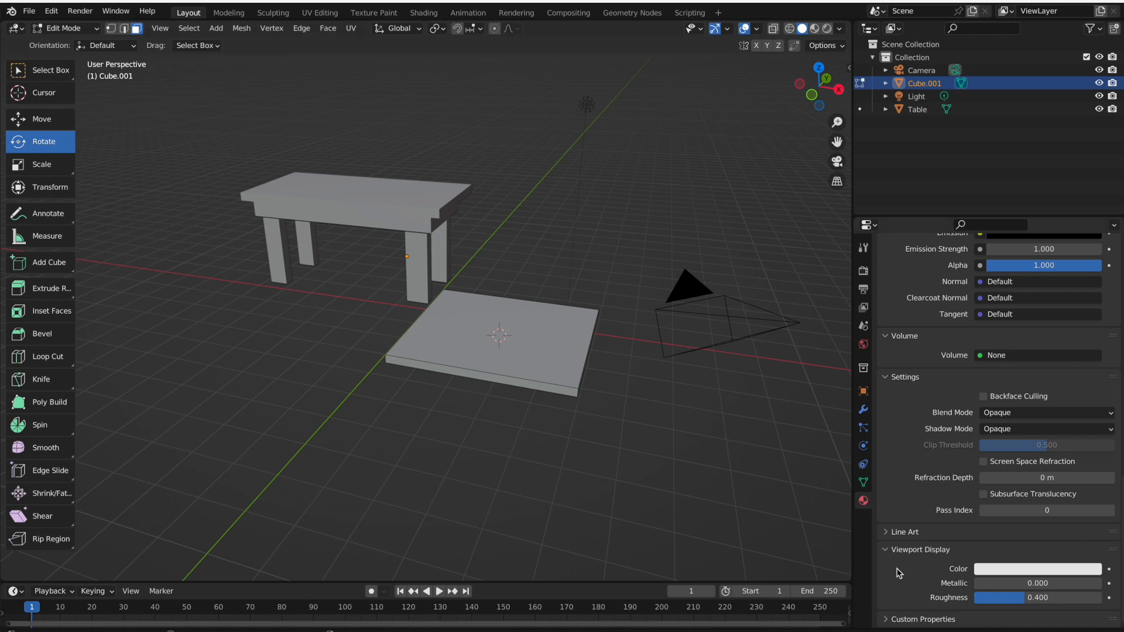
{"action": "left_click", "coordinate": [887, 550]}
{"action": "scroll", "coordinate": [902, 517], "scroll_direction": "up", "scroll_amount": 15}
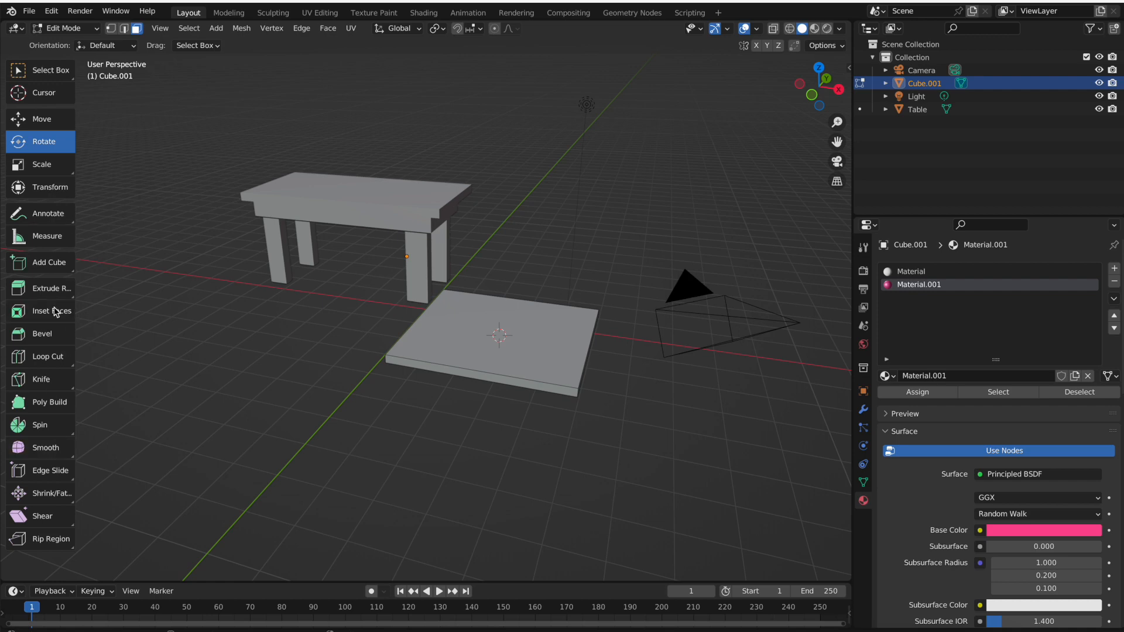
- Rename the second material as pink, assign it to the slab's large top face, and deselect the face
{"action": "left_click", "coordinate": [549, 339]}
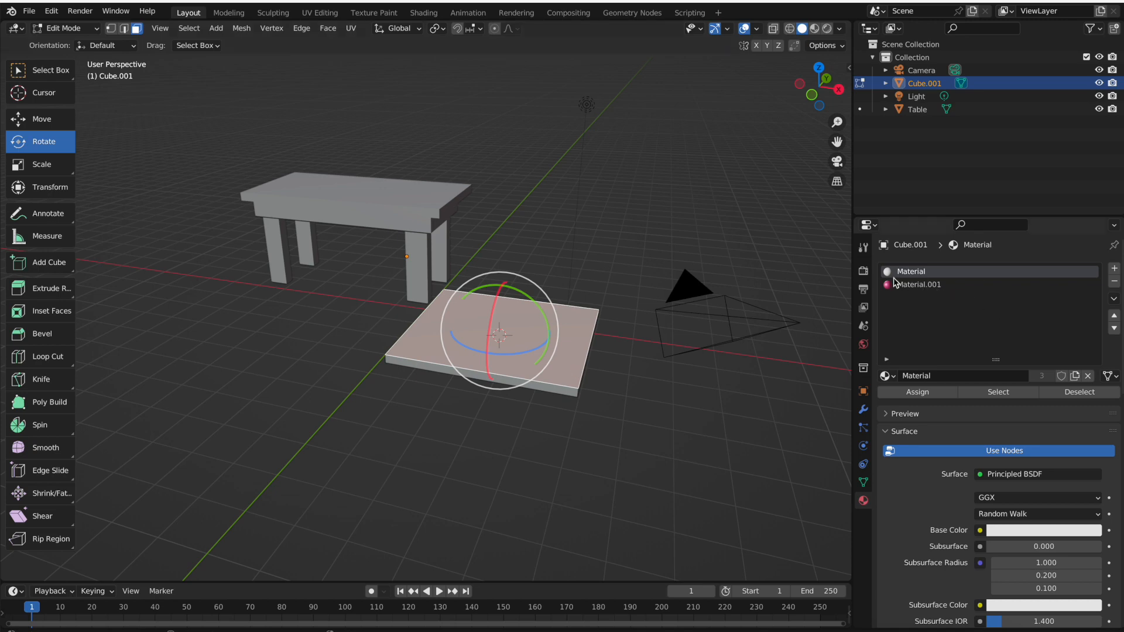
{"action": "left_click", "coordinate": [934, 292]}
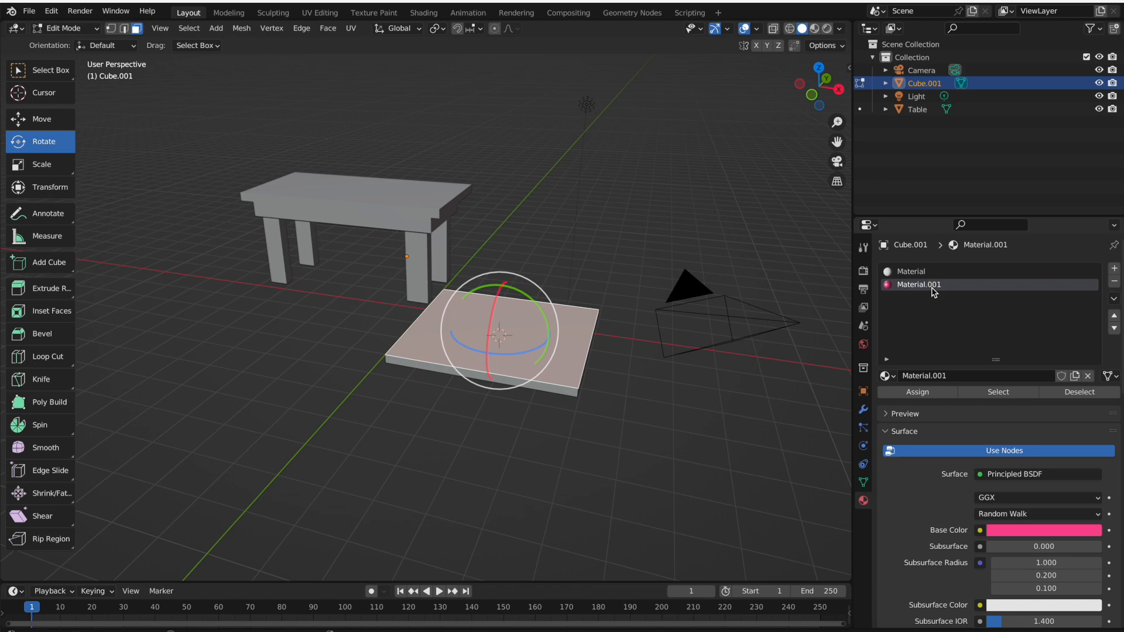
{"action": "left_click", "coordinate": [973, 373]}
{"action": "type", "text": "pink"}
{"action": "key", "text": "Return"}
{"action": "left_click", "coordinate": [946, 393]}
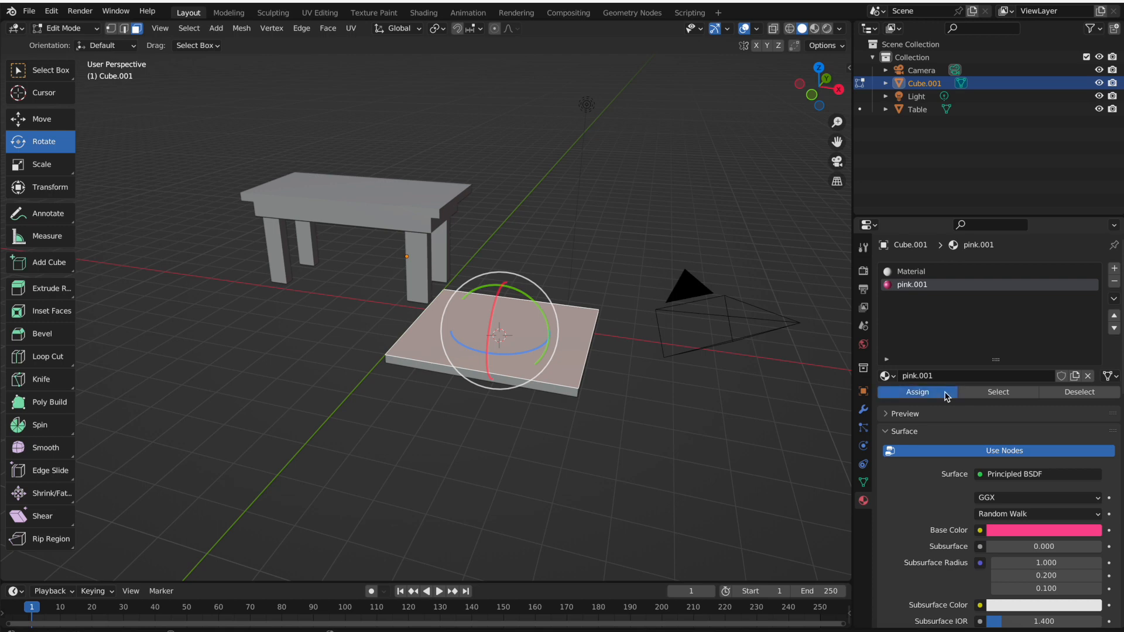
{"action": "left_click", "coordinate": [610, 446]}
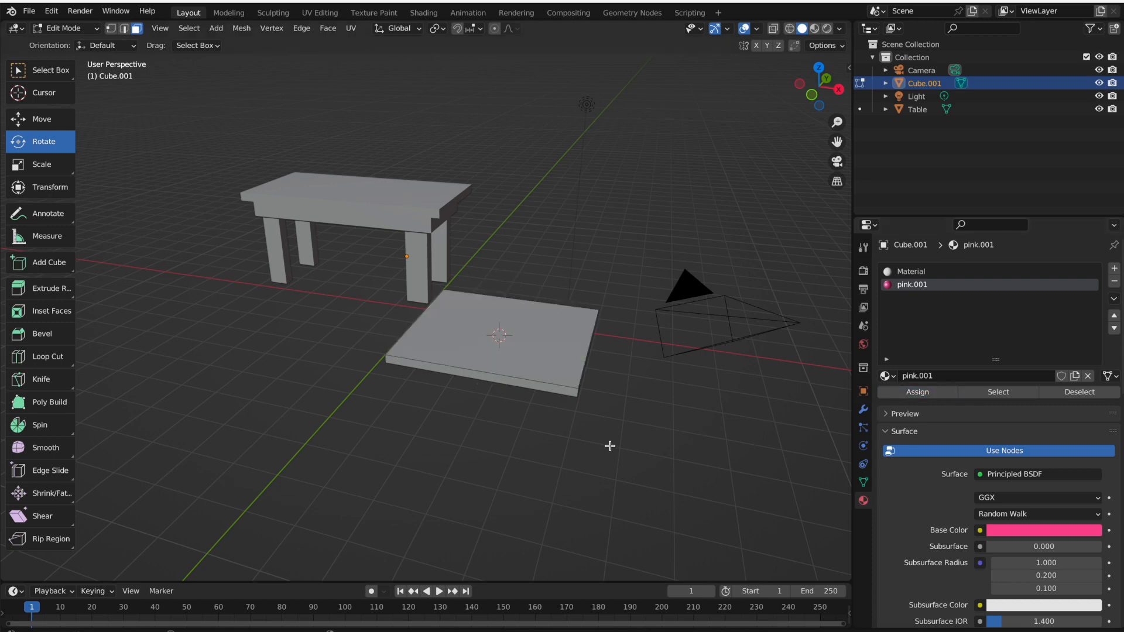
- Render the image to check the pink top face, and close the render result
{"action": "left_click", "coordinate": [75, 12]}
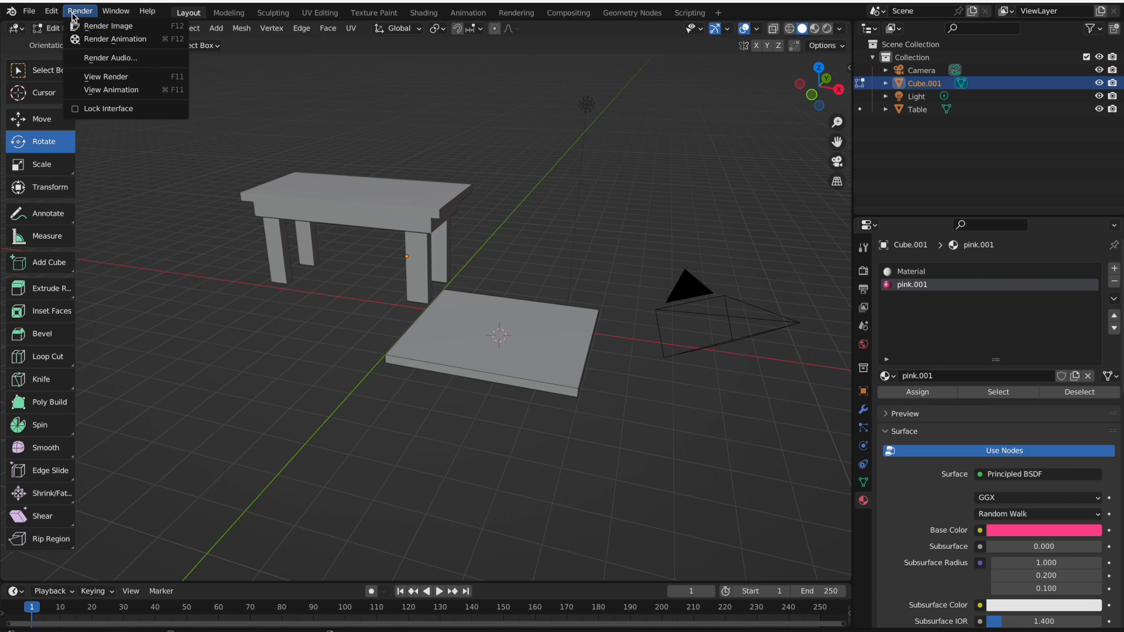
{"action": "left_click", "coordinate": [87, 26]}
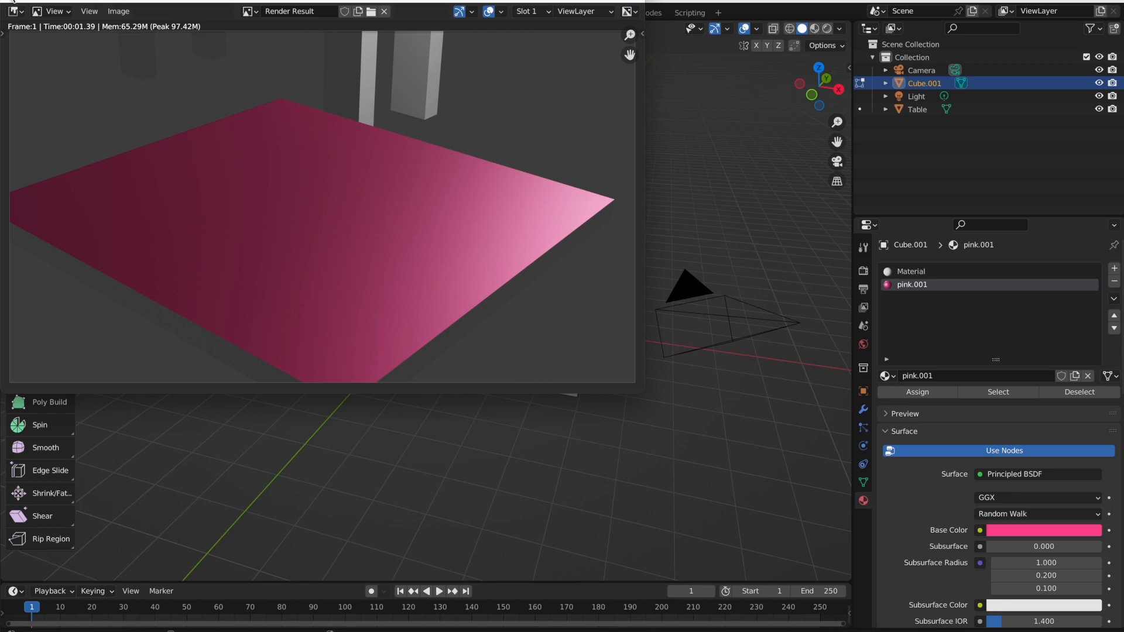
{"action": "key", "text": "Escape"}
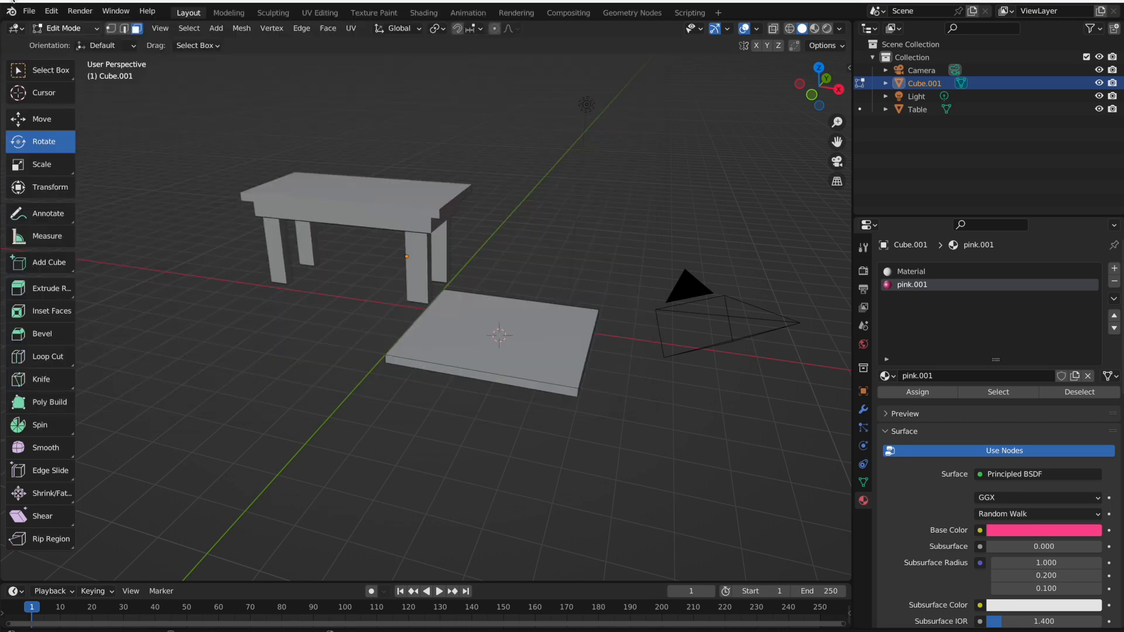
- Assign the pink material to the slab's long, thin front side face
{"action": "left_click", "coordinate": [567, 391]}
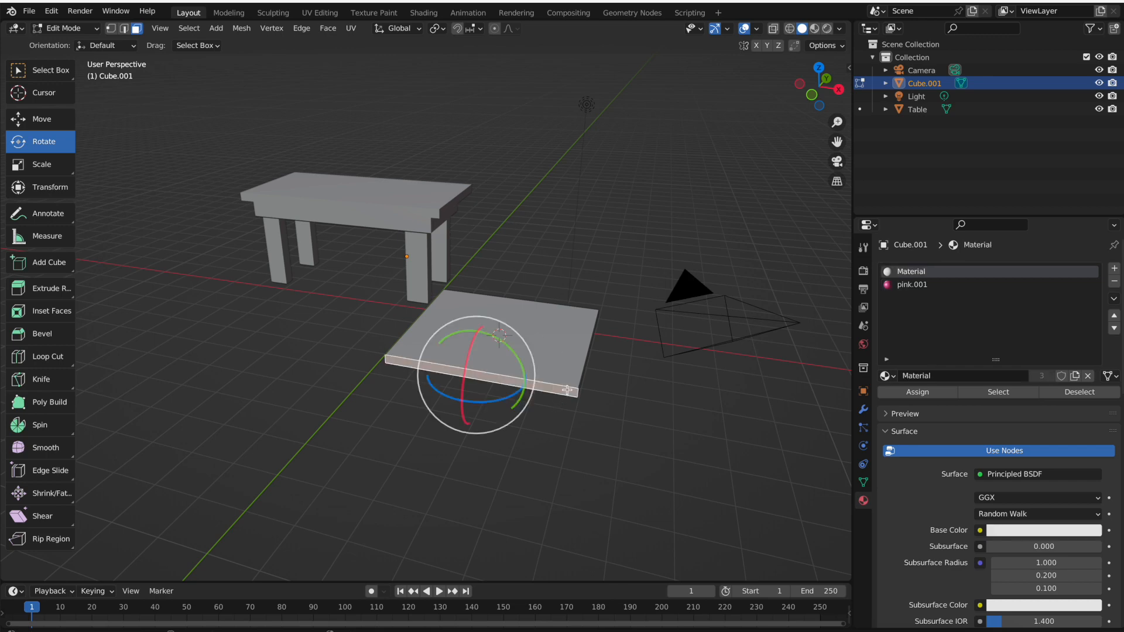
{"action": "left_click", "coordinate": [937, 285]}
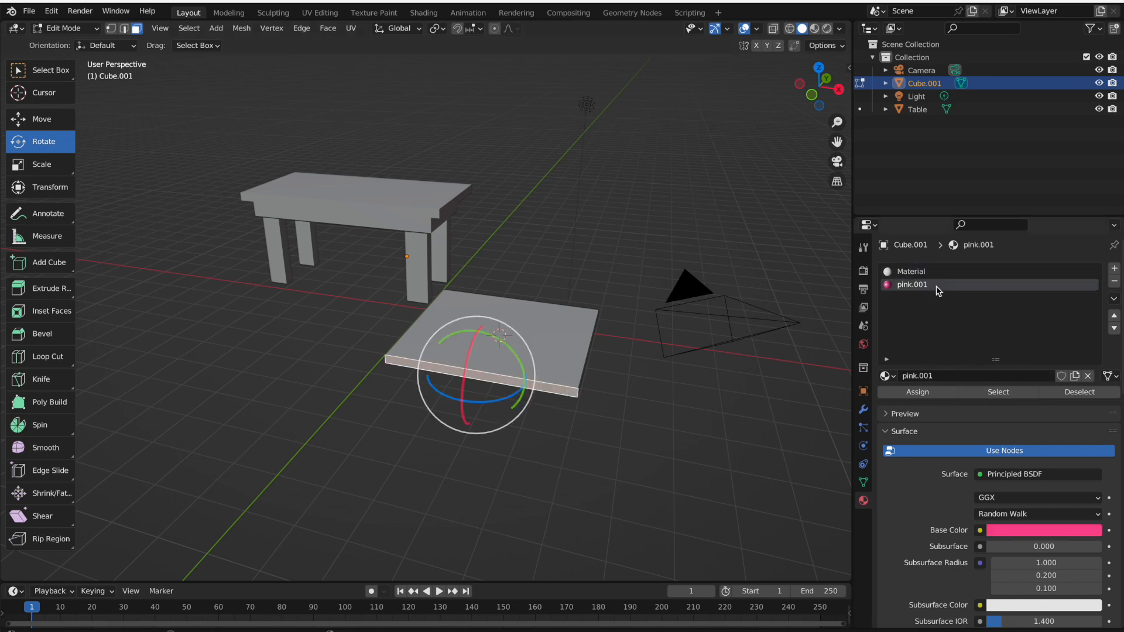
{"action": "left_click", "coordinate": [927, 397]}
- Expand the Viewport Display section and review the pink material's surface and display settings
{"action": "scroll", "coordinate": [959, 584], "scroll_direction": "down", "scroll_amount": 15}
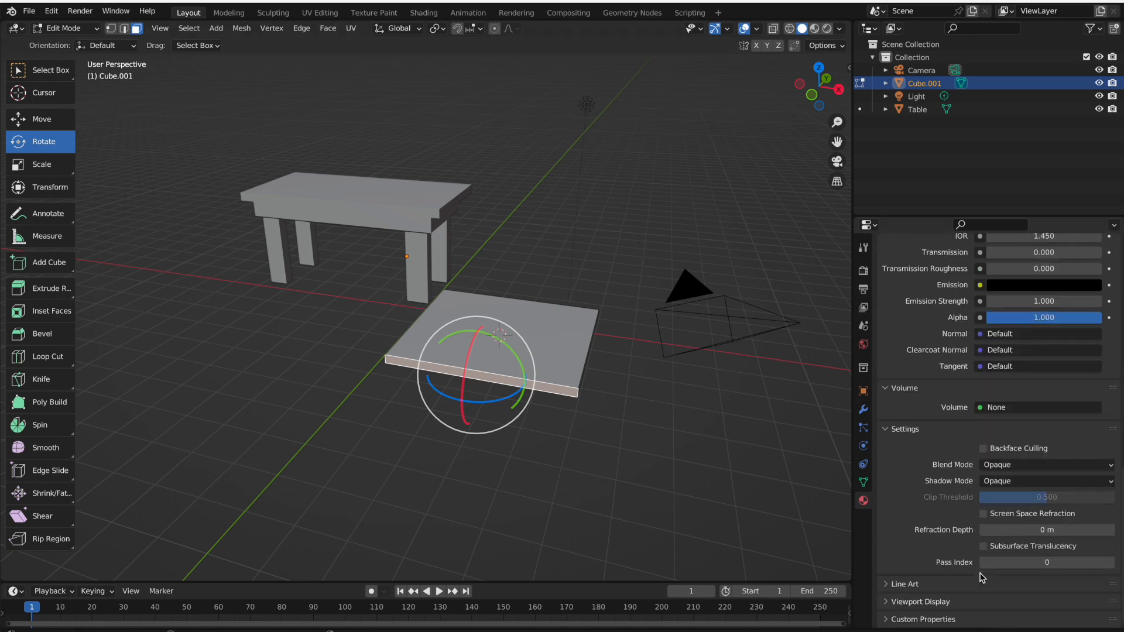
{"action": "left_click", "coordinate": [896, 602]}
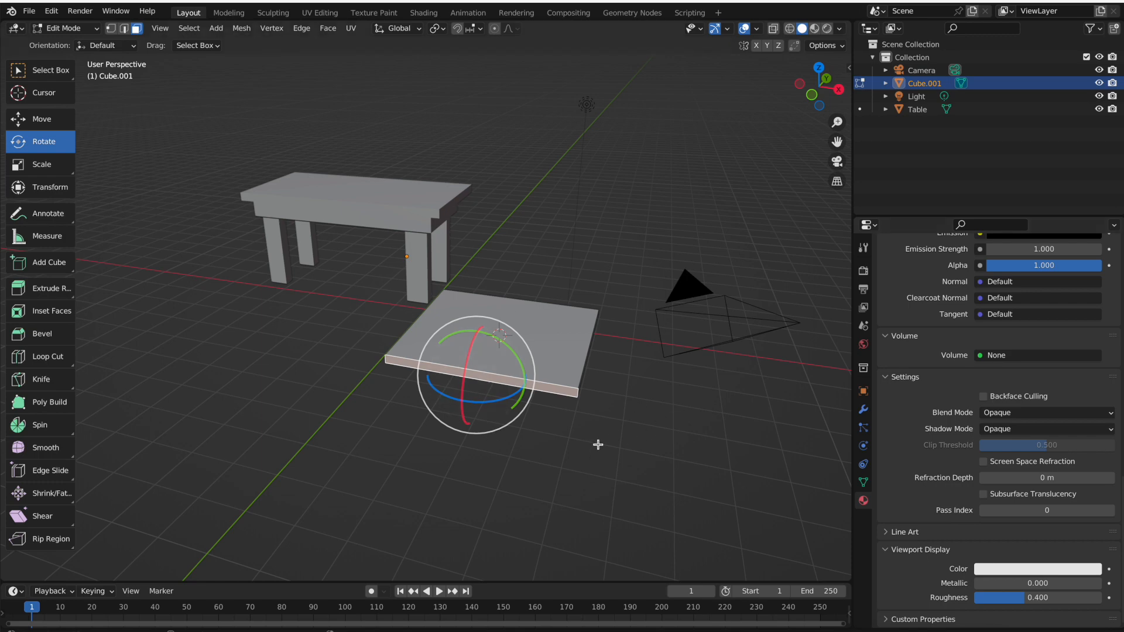
{"action": "scroll", "coordinate": [940, 464], "scroll_direction": "up", "scroll_amount": 15}
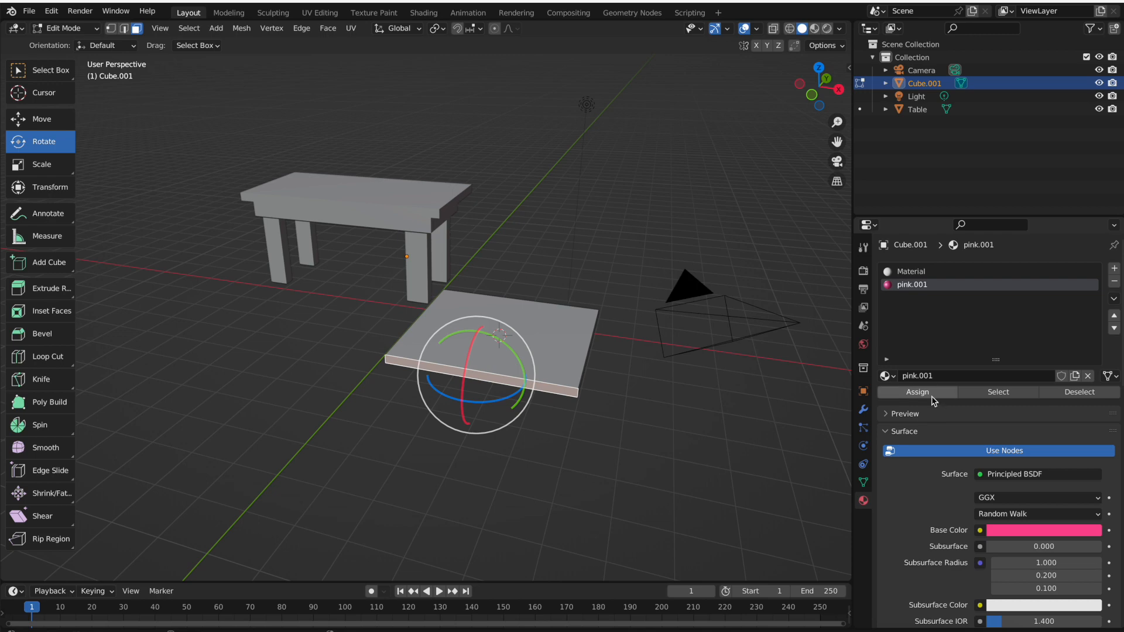
{"action": "scroll", "coordinate": [928, 509], "scroll_direction": "down", "scroll_amount": 15}
{"action": "scroll", "coordinate": [939, 436], "scroll_direction": "up", "scroll_amount": 15}
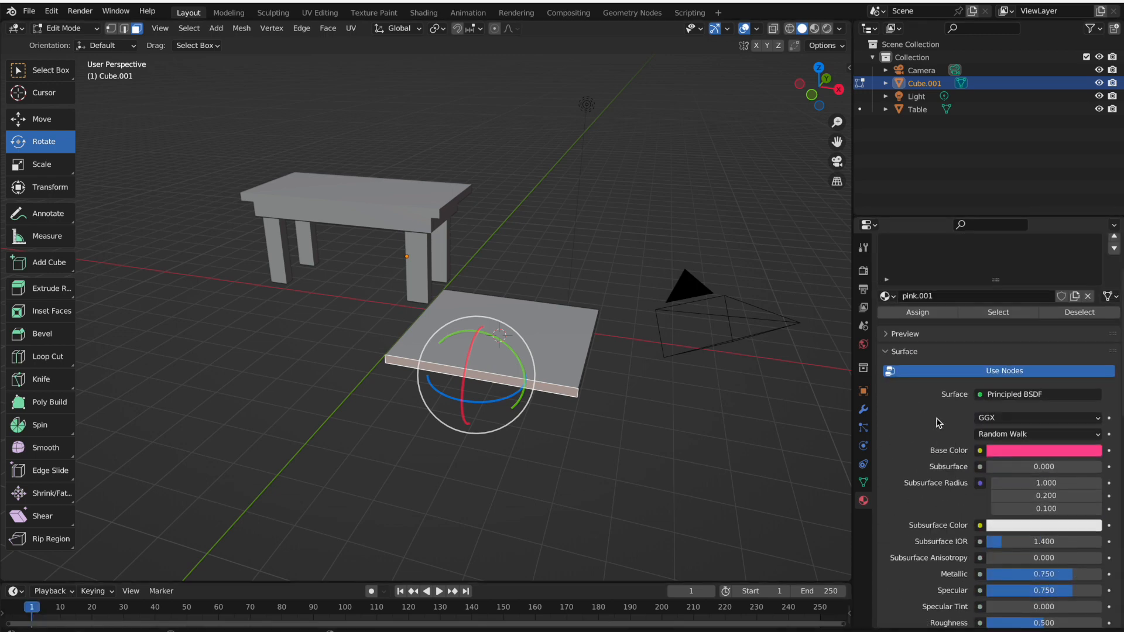
{"action": "scroll", "coordinate": [1014, 455], "scroll_direction": "down", "scroll_amount": 15}
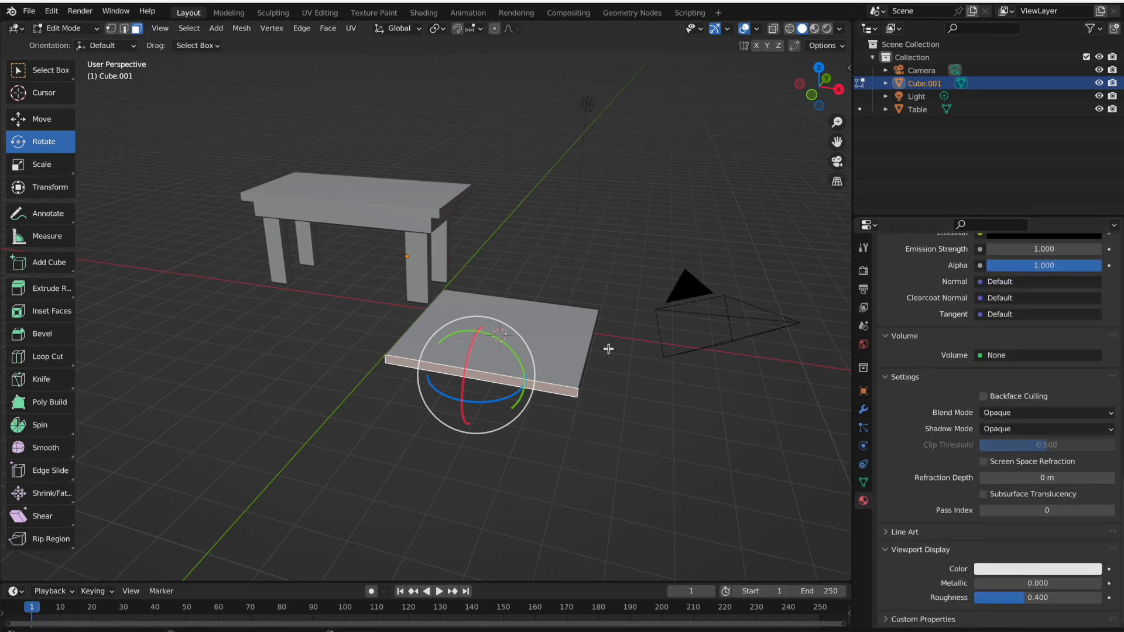
- Render the image again with the pink material assigned to the side face
{"action": "left_click", "coordinate": [88, 12]}
{"action": "left_click", "coordinate": [104, 31]}
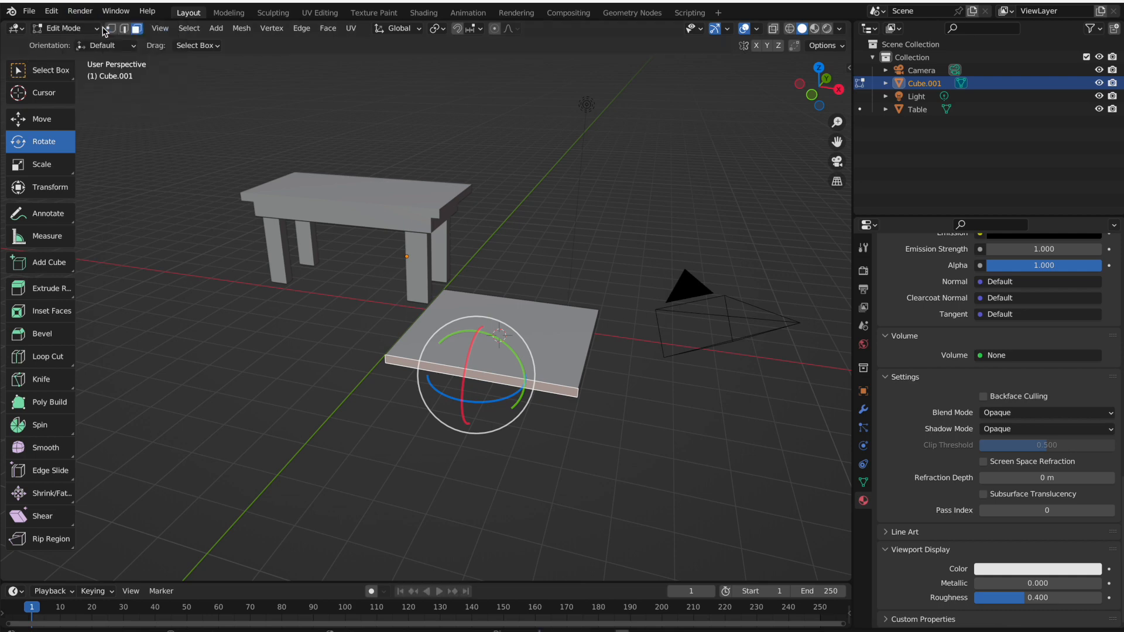